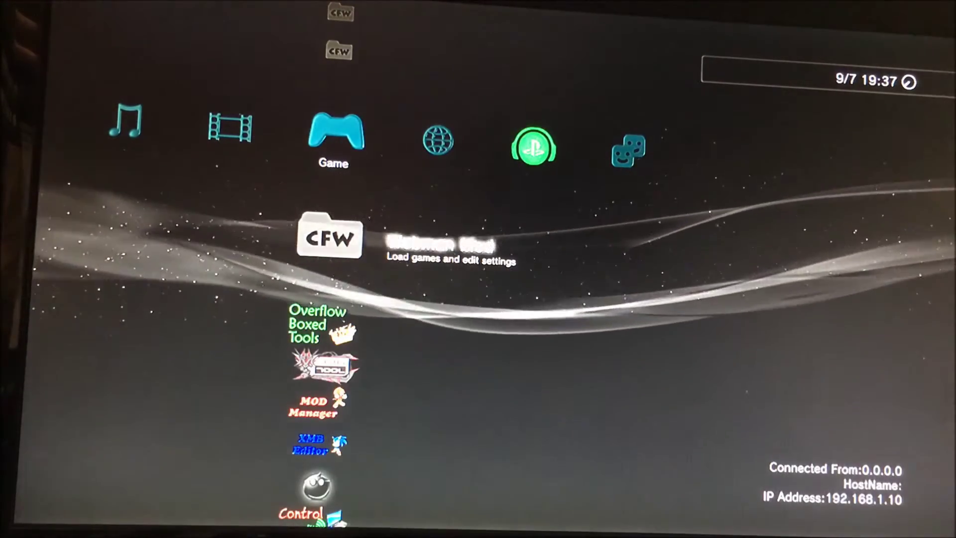
# - Browse the XMB categories, return to Game, and scroll down to the mmCM entry
pyautogui.press('Up')
pyautogui.press('Right')
pyautogui.press('Right')
pyautogui.press('Left')
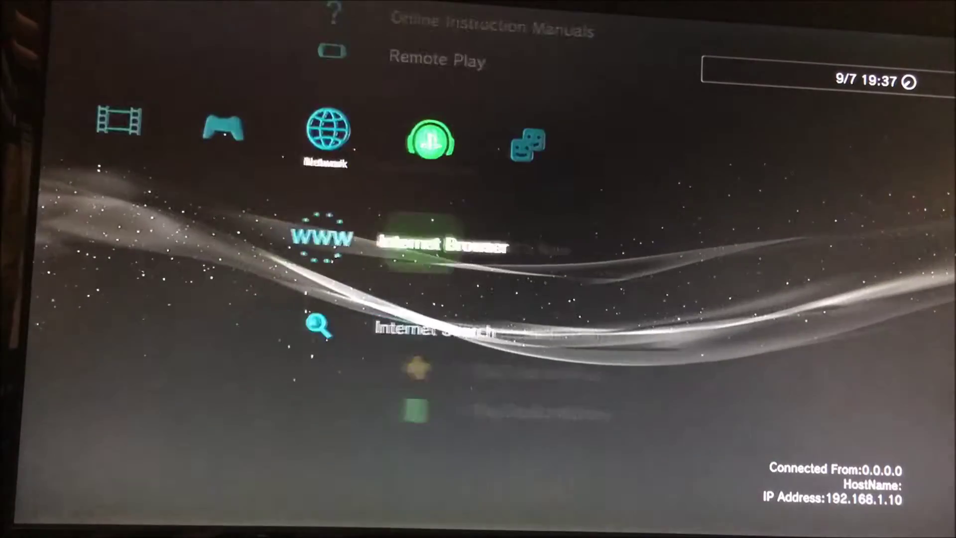
pyautogui.press('Left')
pyautogui.press('Down')
pyautogui.press('Down')
pyautogui.press('Up')
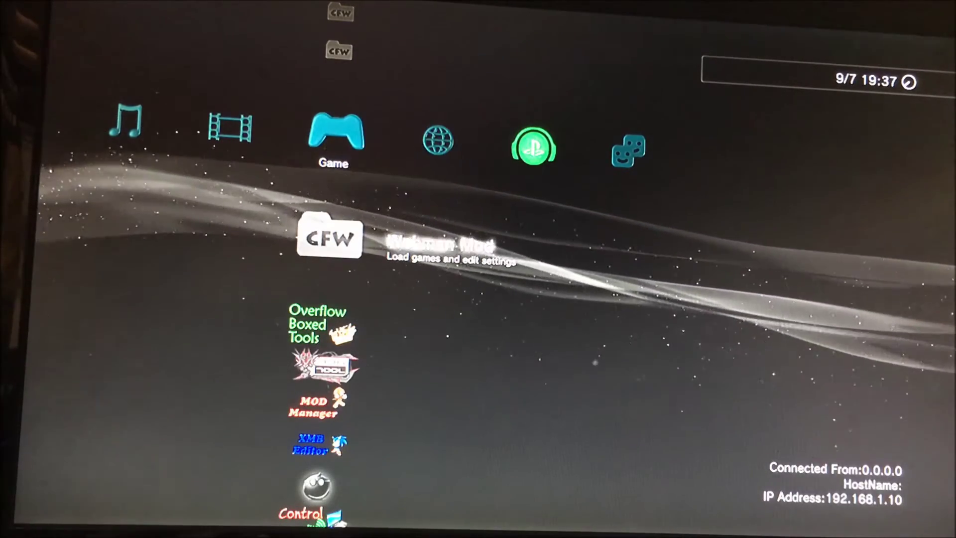
pyautogui.press('Down')
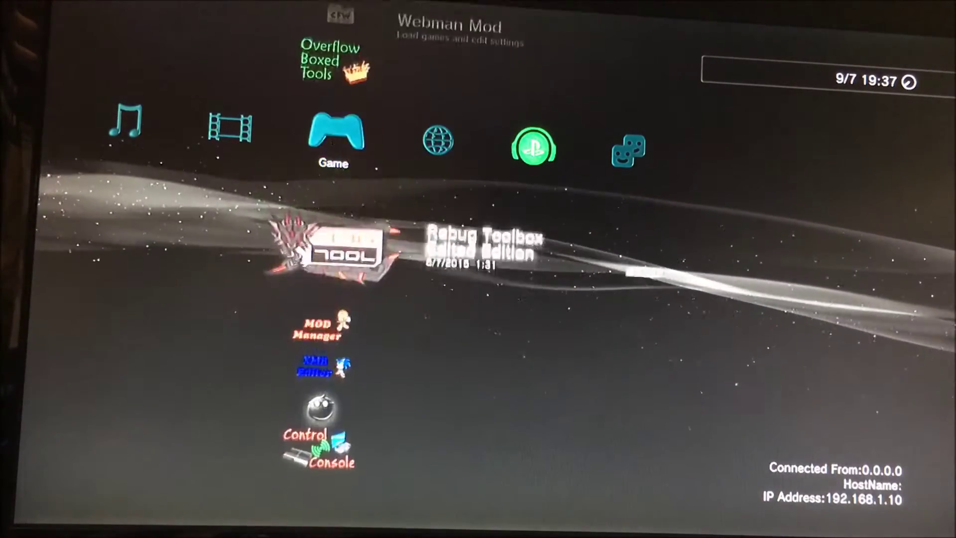
pyautogui.press('Down')
pyautogui.press('Down')
pyautogui.press('Down')
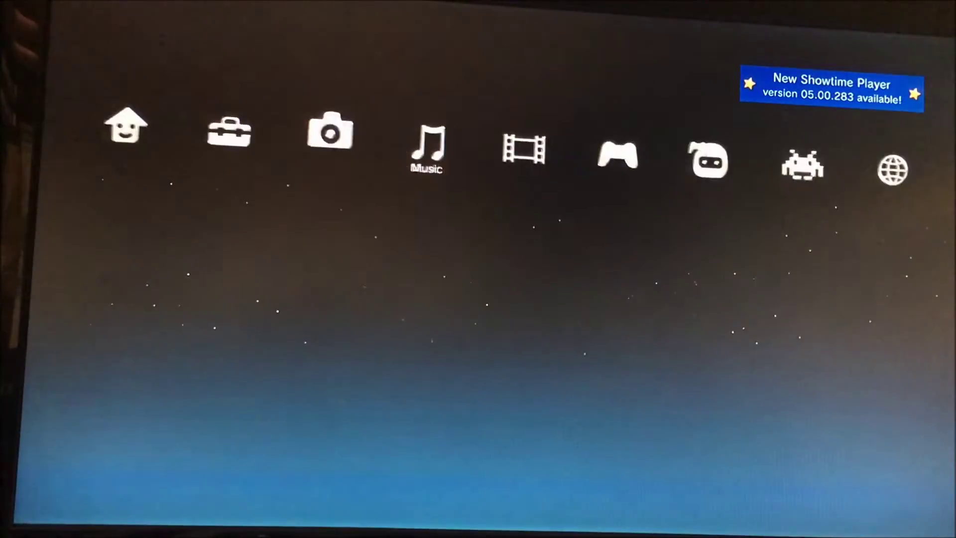
pyautogui.press('Left')
pyautogui.press('Left')
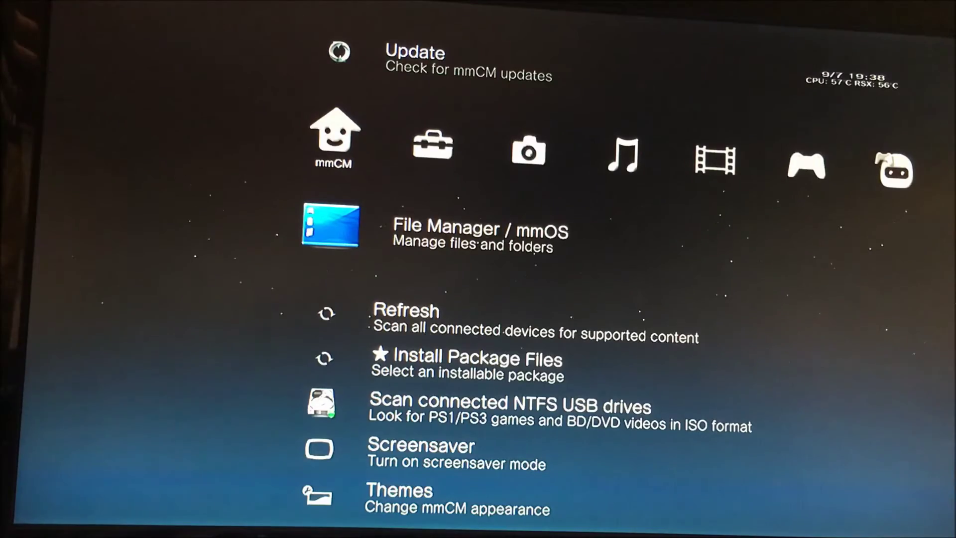
# - Move to the mmCM home column and highlight the Quit option near Turn Off System
pyautogui.press('Down')
pyautogui.press('Down')
pyautogui.press('Down')
pyautogui.press('Up')
pyautogui.press('Up')
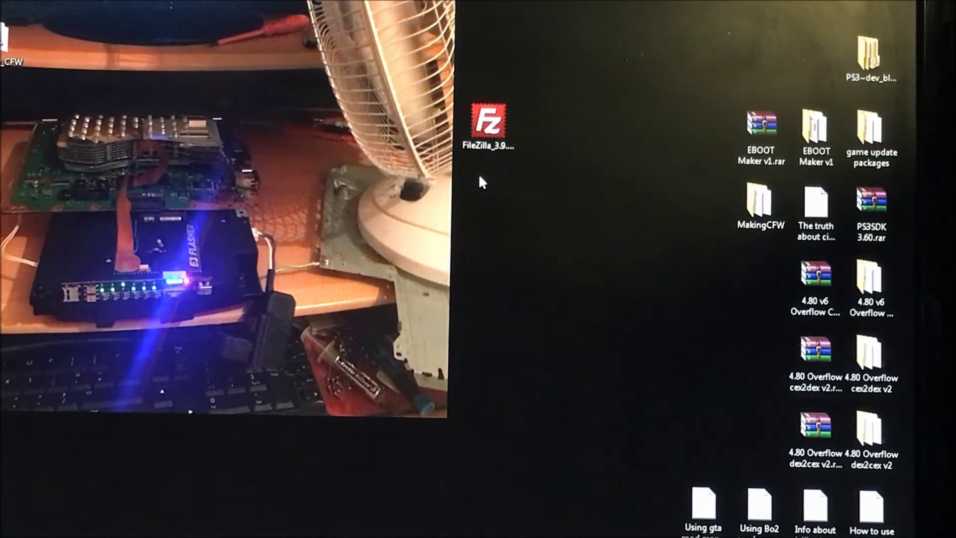
# - Install FileZilla with default components and location, launch it, and move the update dialog aside
pyautogui.click(493, 134)
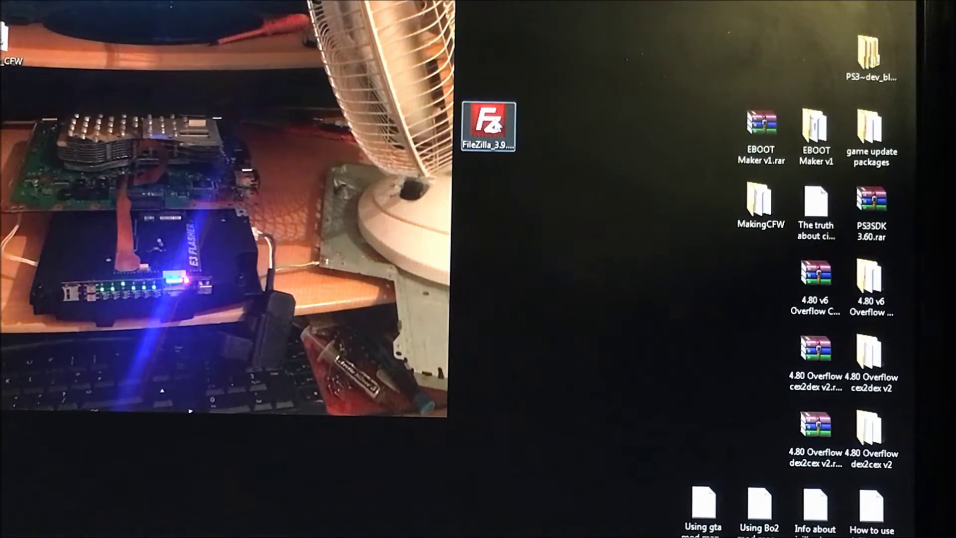
pyautogui.doubleClick(489, 126)
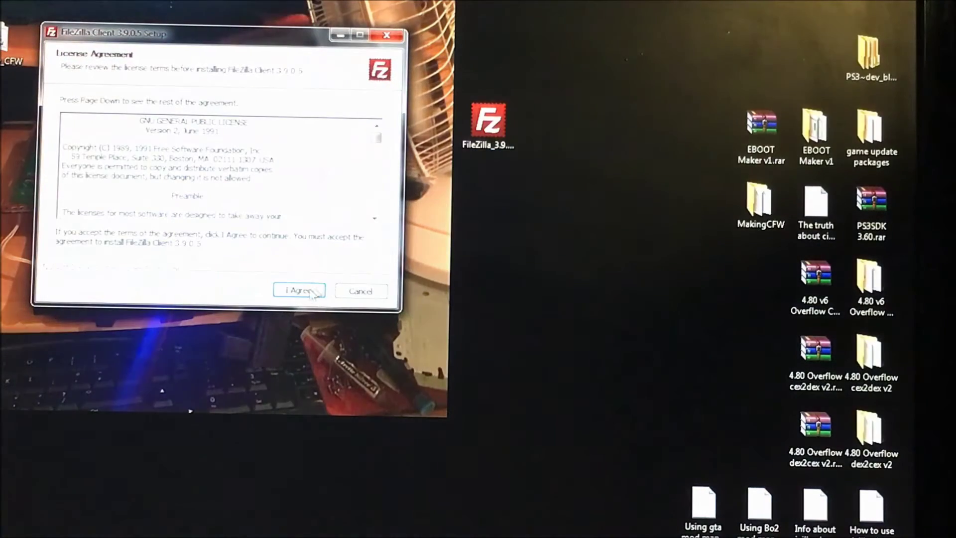
pyautogui.click(300, 290)
pyautogui.click(299, 291)
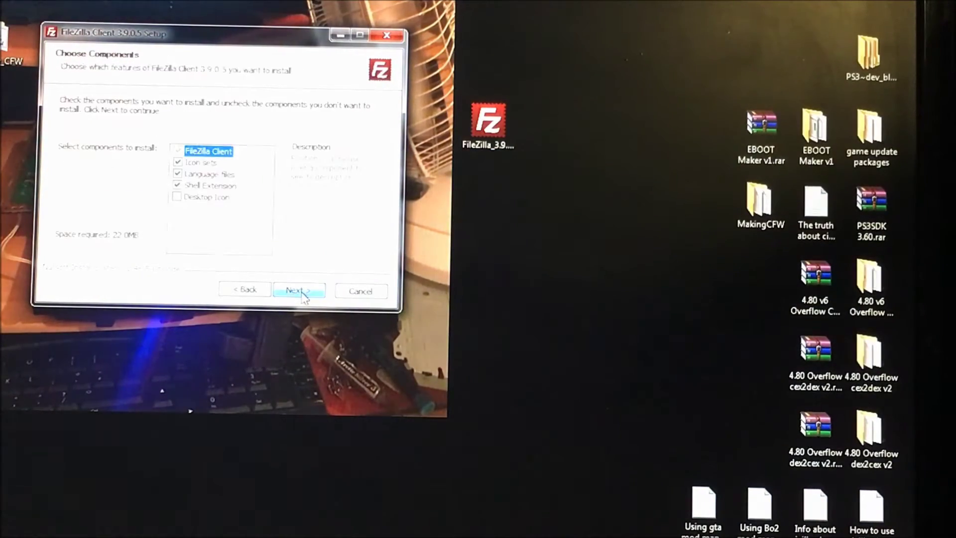
pyautogui.click(304, 293)
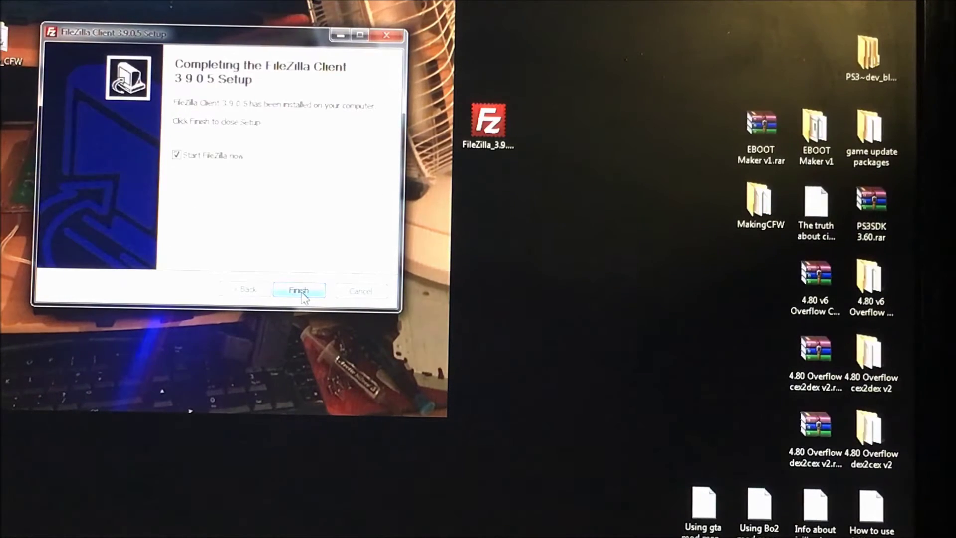
pyautogui.click(299, 290)
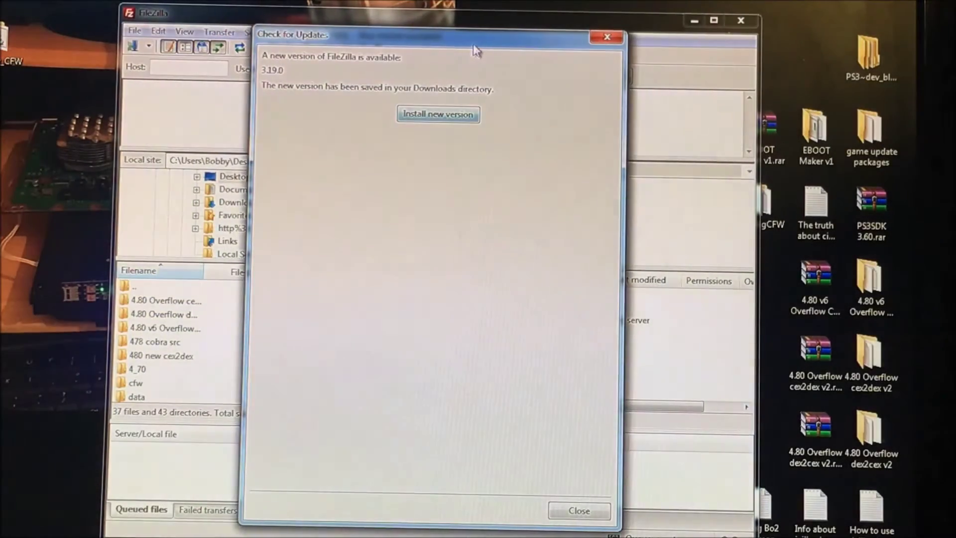
pyautogui.moveTo(476, 51); pyautogui.dragTo(509, 88)
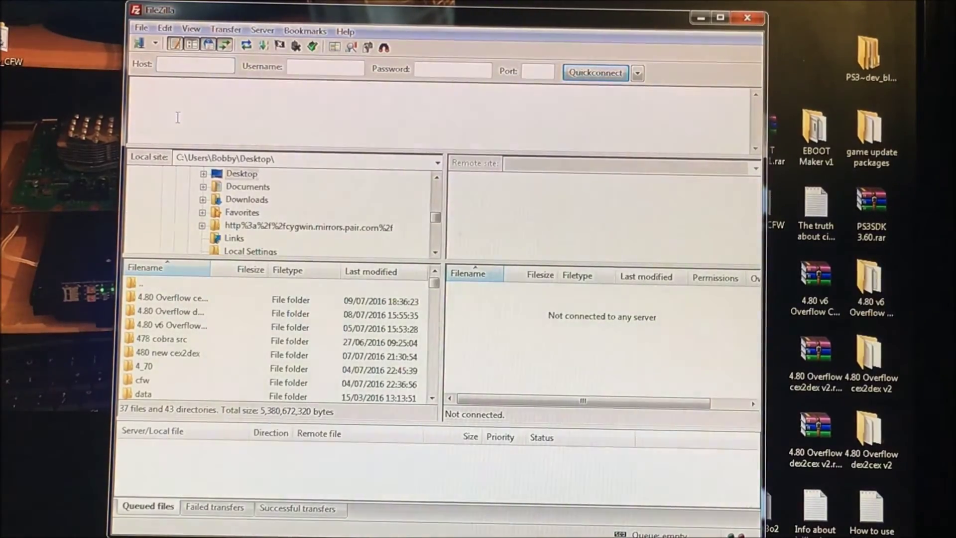
pyautogui.write('19')
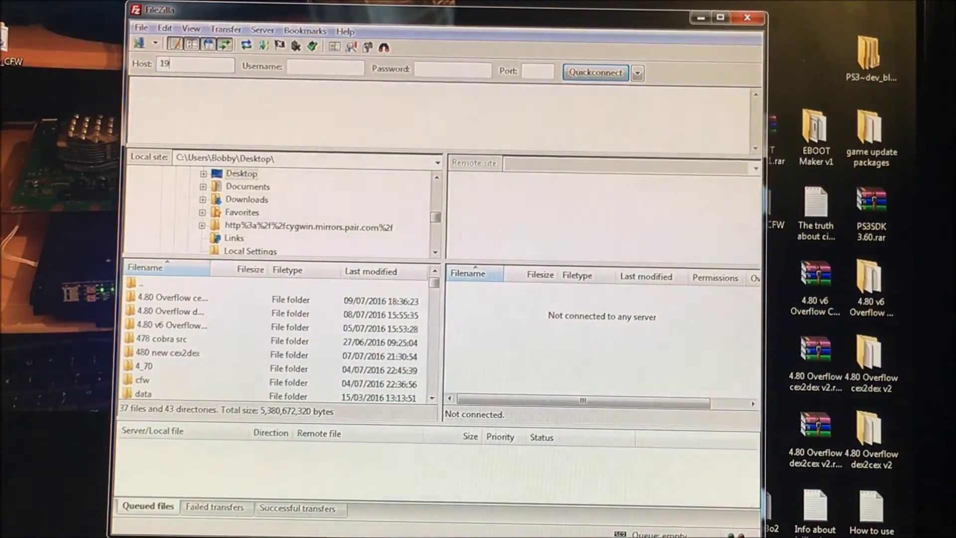
pyautogui.write('2.')
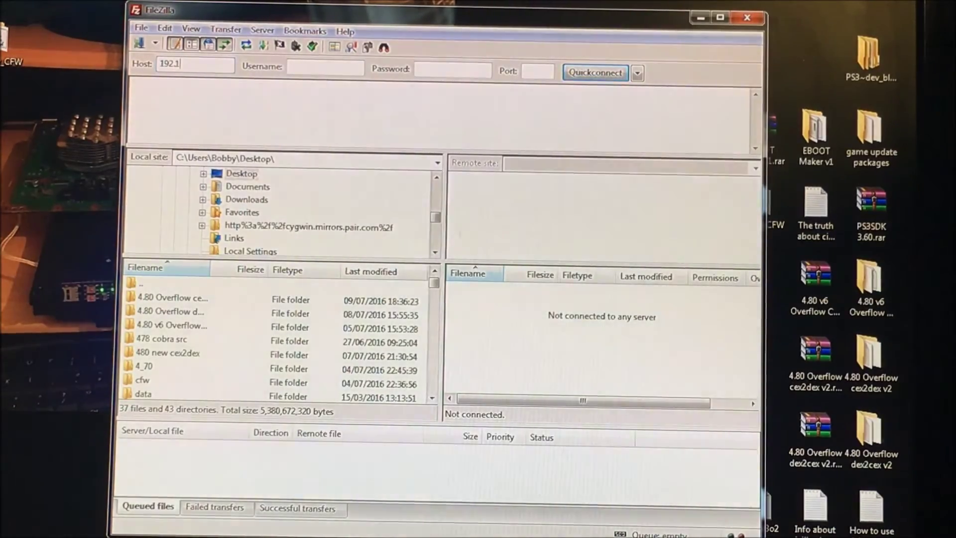
pyautogui.write('168.')
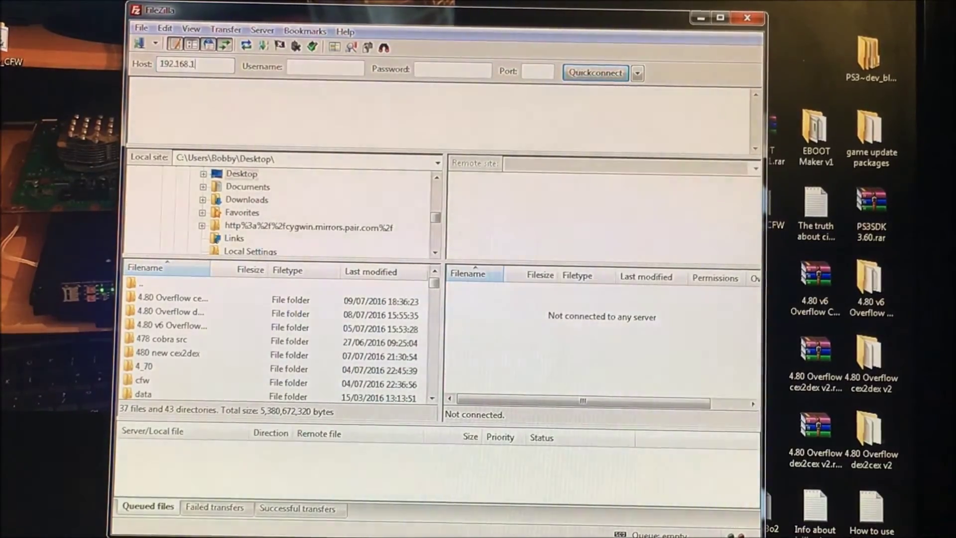
pyautogui.write('1.10')
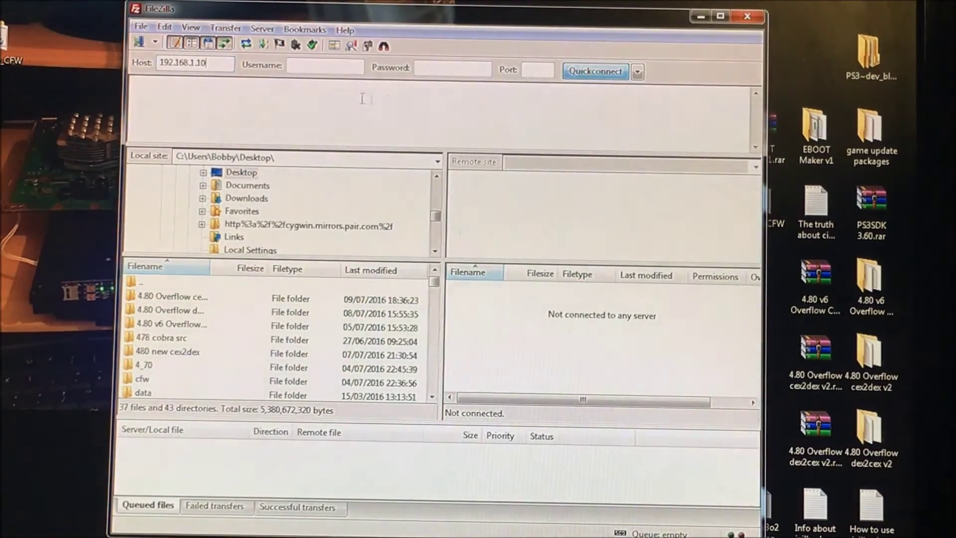
# - Quickconnect to the PS3 at 192.168.1.10 and browse its dev_hdd0, dev_flash2 and dev_flash folders
pyautogui.click(596, 70)
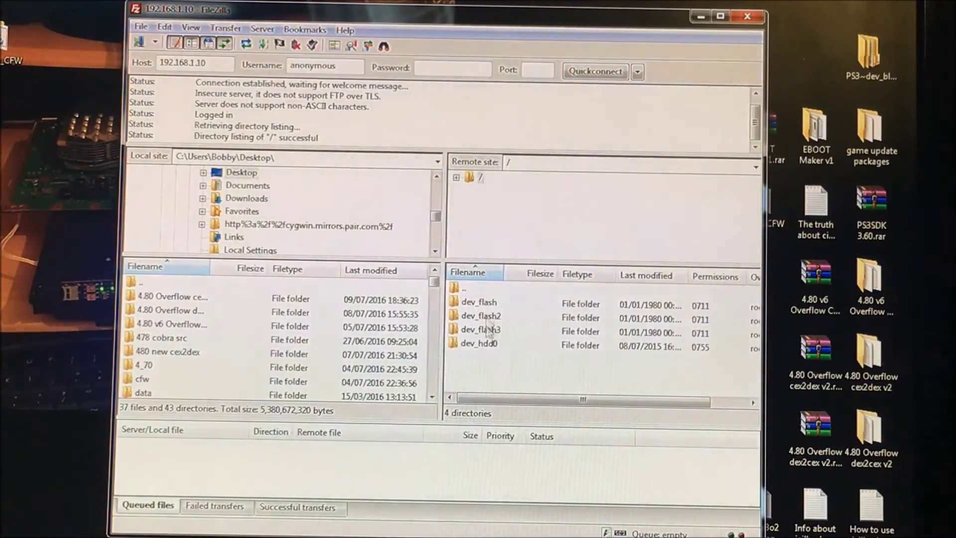
pyautogui.click(488, 345)
pyautogui.press('Up')
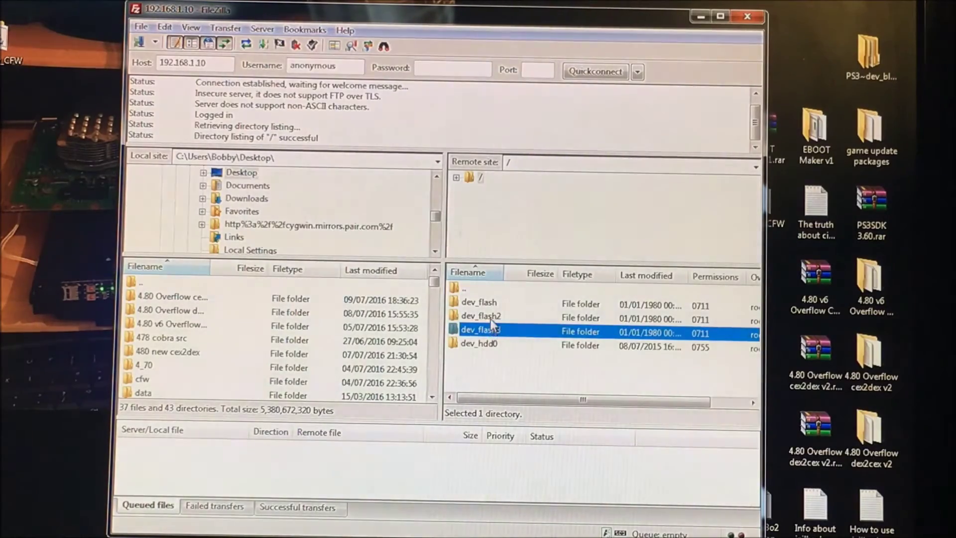
pyautogui.click(491, 319)
pyautogui.click(479, 302)
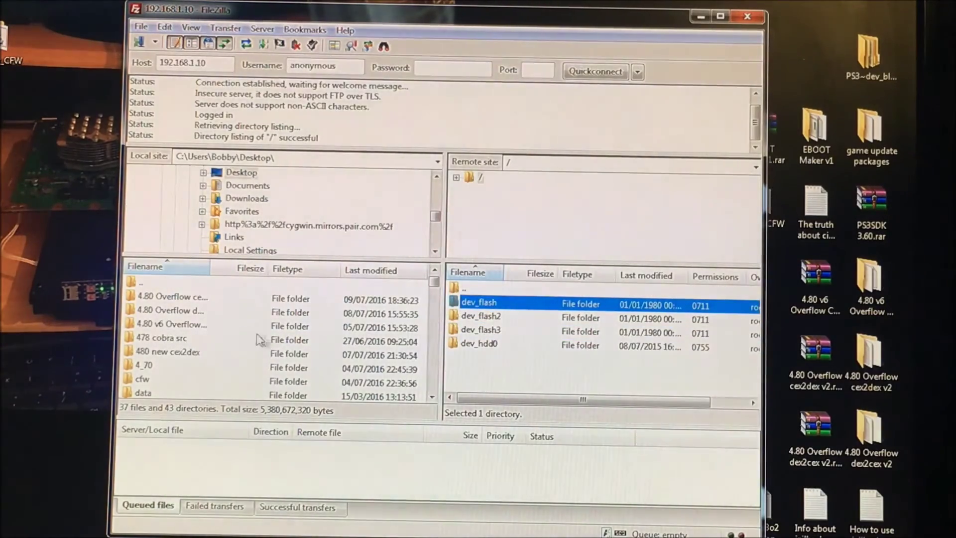
# - Select BO2Trainer.sprx in the local Desktop file list
pyautogui.click(170, 298)
pyautogui.press('Down')
pyautogui.press('Down')
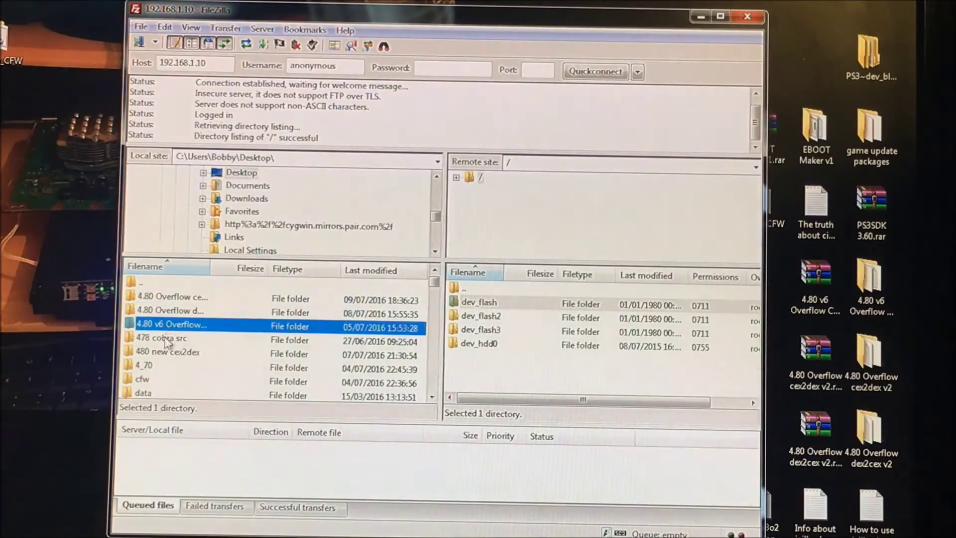
pyautogui.press('Down')
pyautogui.press('Down')
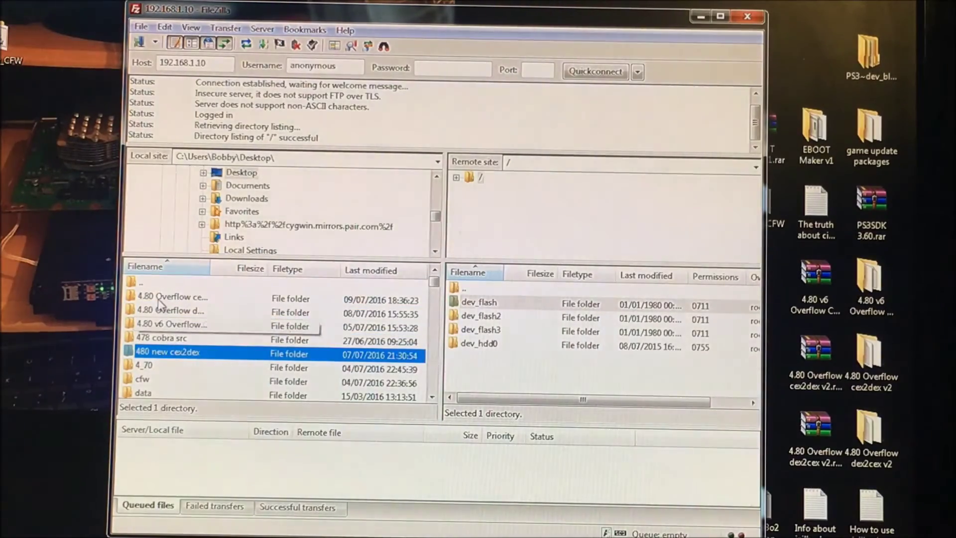
pyautogui.scroll(-2, 187, 345)
pyautogui.scroll(-2, 187, 345)
pyautogui.scroll(-2, 188, 345)
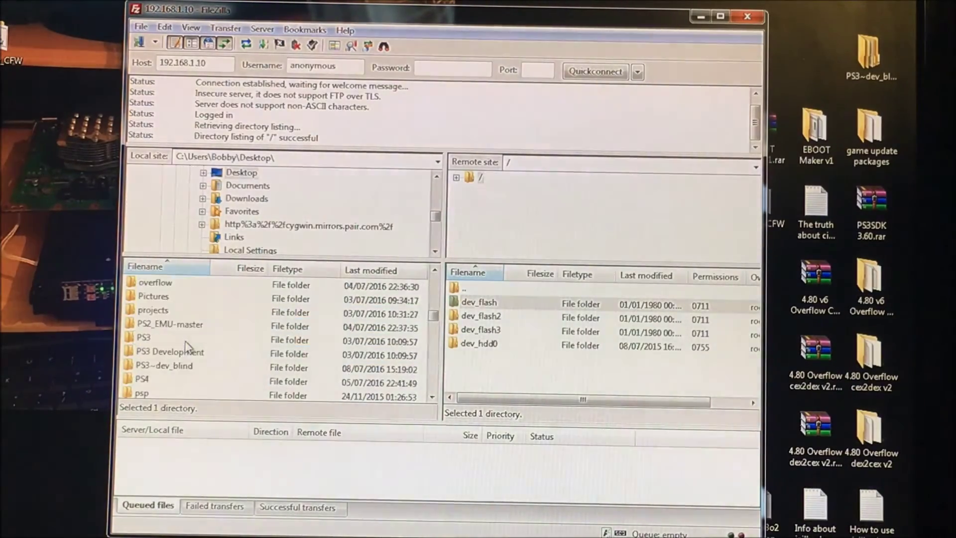
pyautogui.scroll(-2, 186, 346)
pyautogui.click(166, 352)
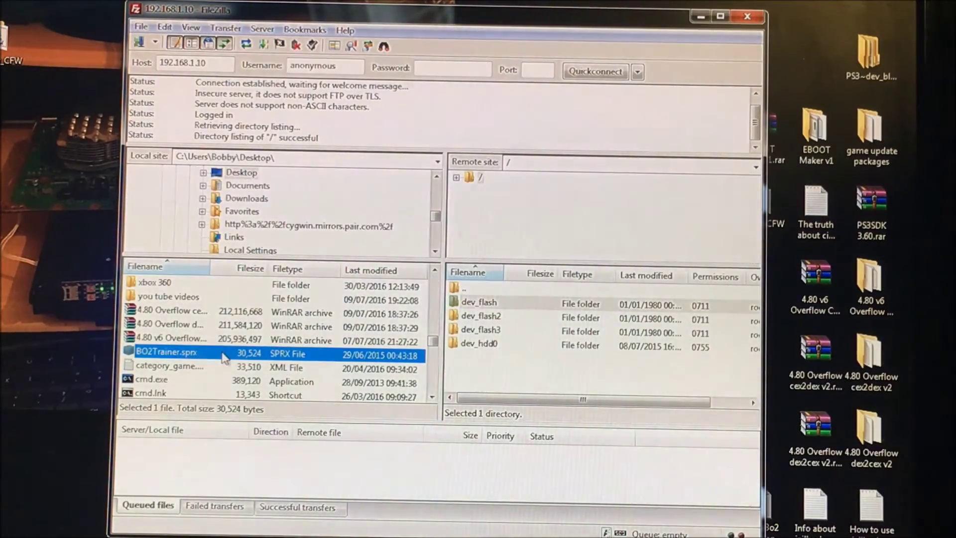
# - Upload BO2Trainer.sprx into /dev_hdd0/tmp, overwrite the existing copy, and check the success log line
pyautogui.doubleClick(471, 345)
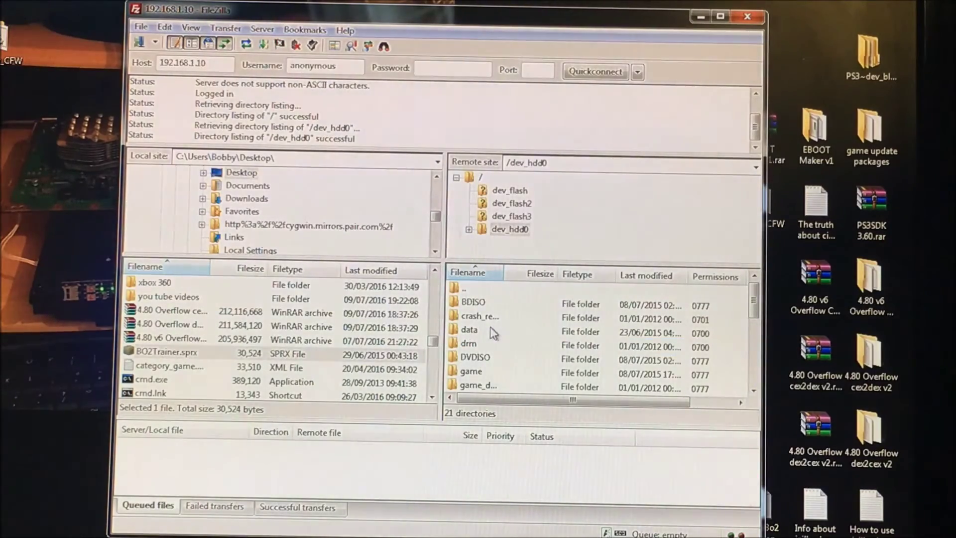
pyautogui.scroll(-5, 486, 339)
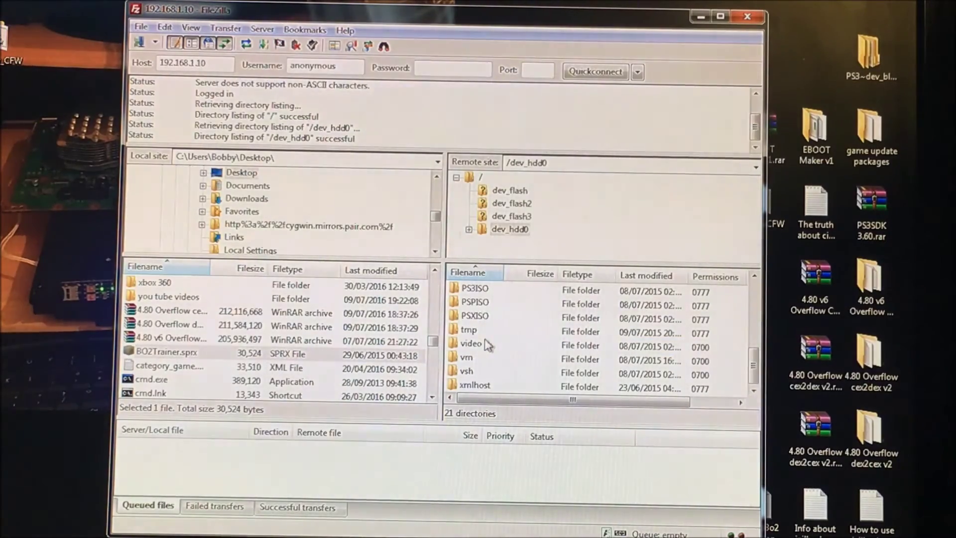
pyautogui.doubleClick(471, 329)
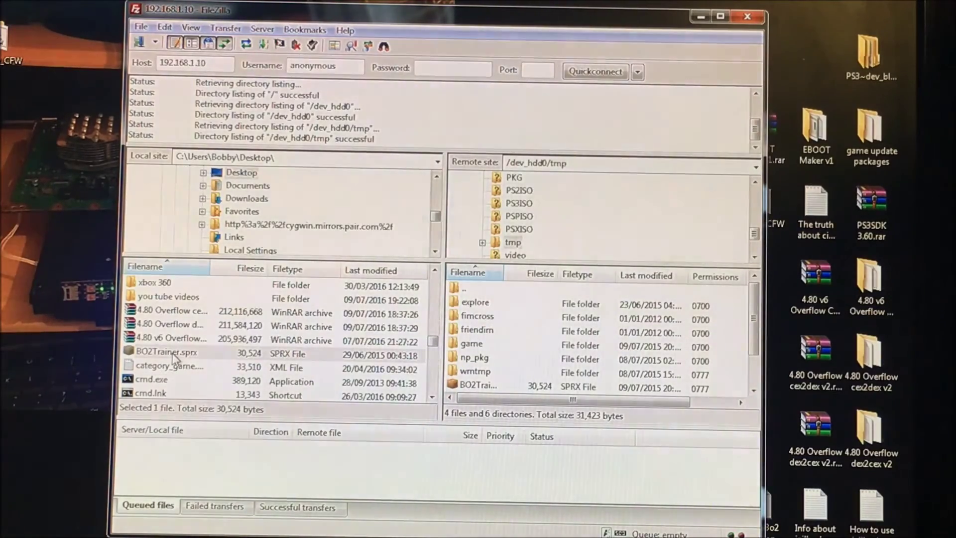
pyautogui.moveTo(172, 353); pyautogui.dragTo(488, 392)
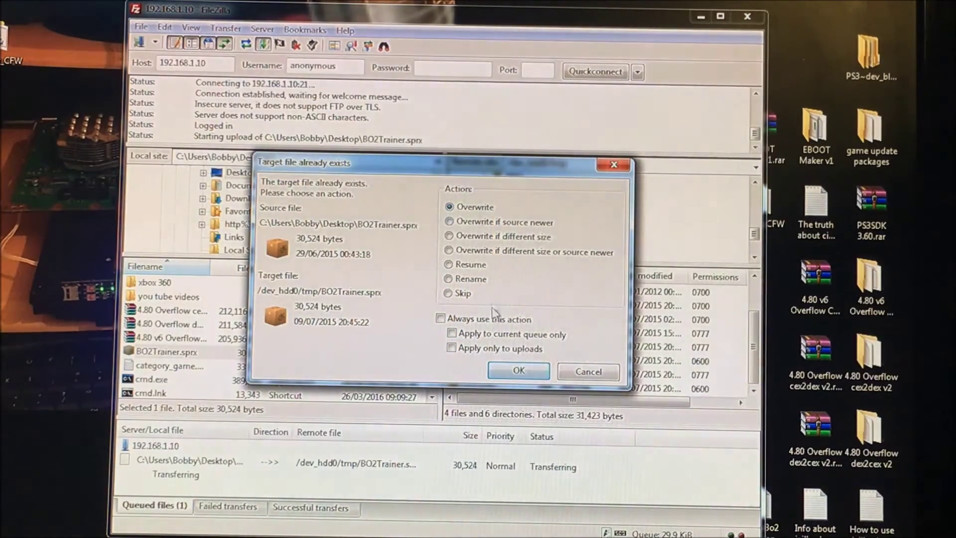
pyautogui.click(516, 372)
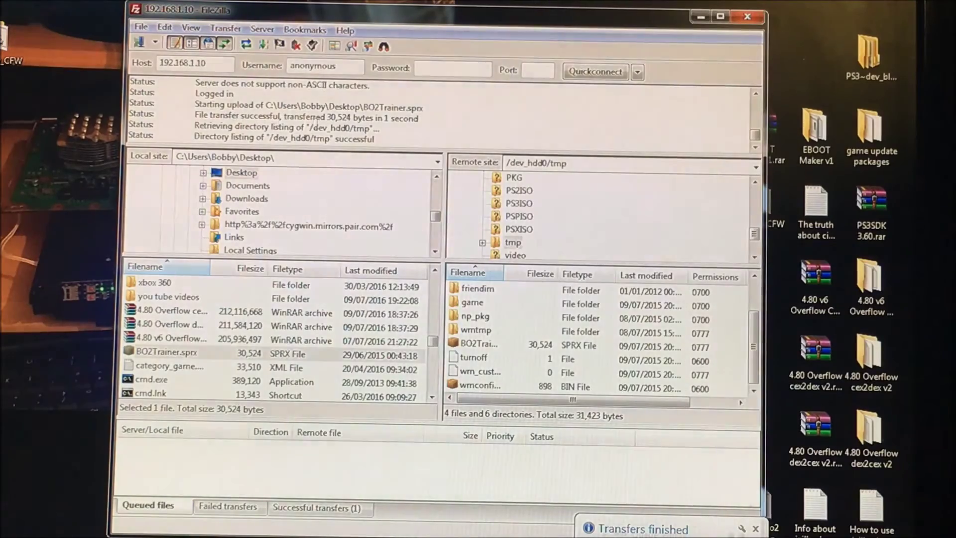
pyautogui.moveTo(196, 137); pyautogui.dragTo(380, 139)
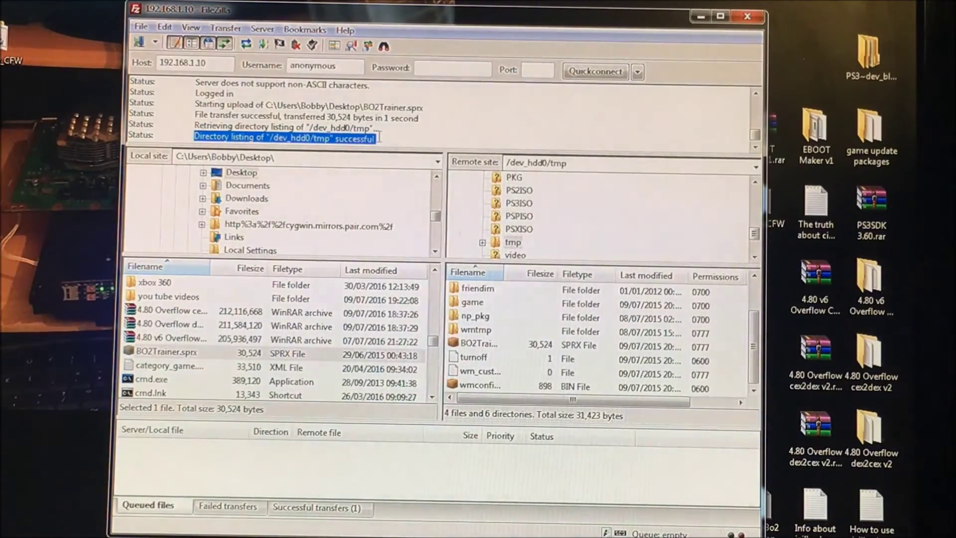
pyautogui.click(379, 137)
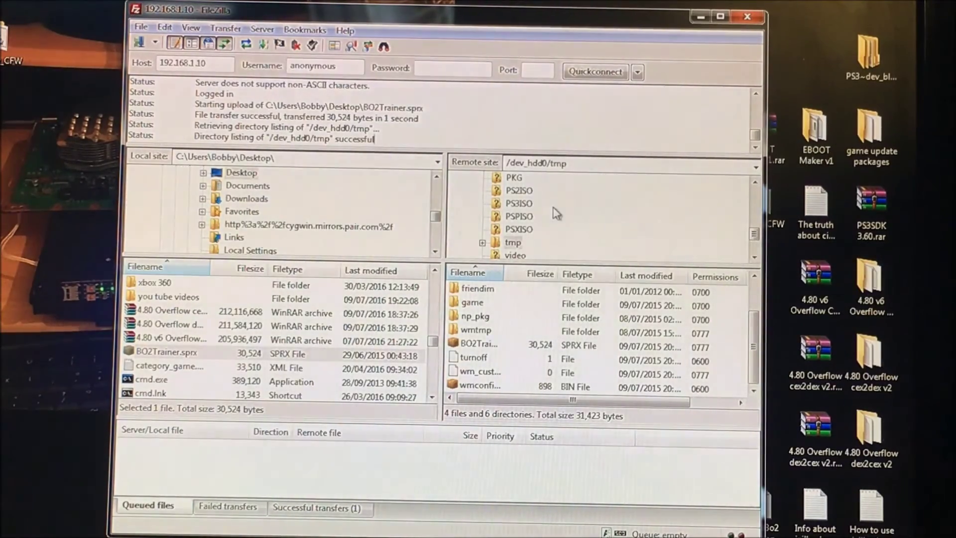
pyautogui.click(484, 305)
pyautogui.scroll(1, 485, 305)
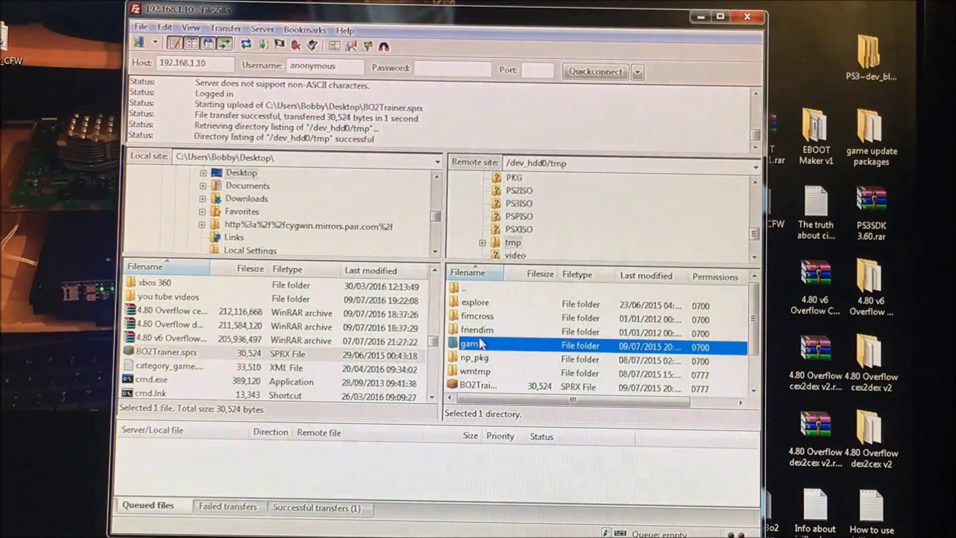
# - Go up to the console root, then open dev_hdd0 and its game folder
pyautogui.doubleClick(468, 291)
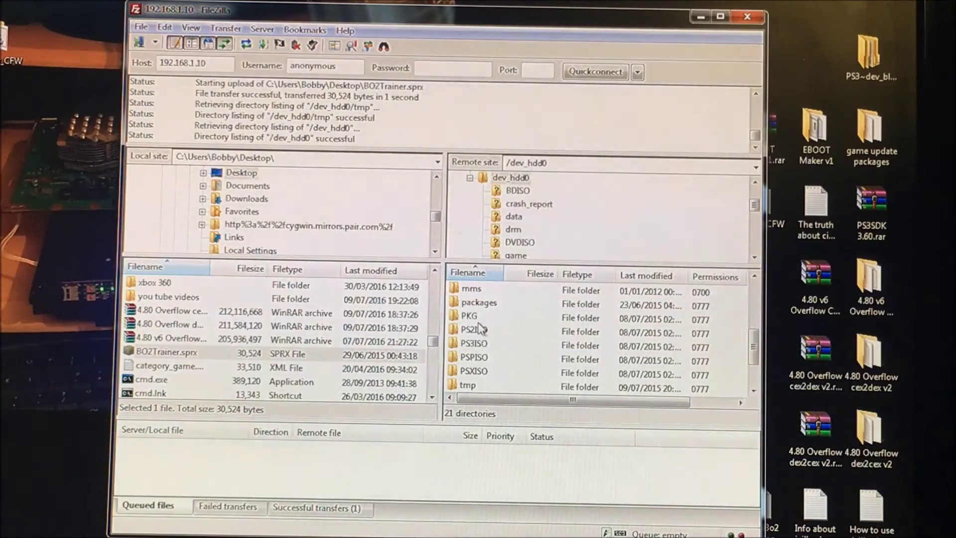
pyautogui.scroll(5, 479, 329)
pyautogui.doubleClick(471, 291)
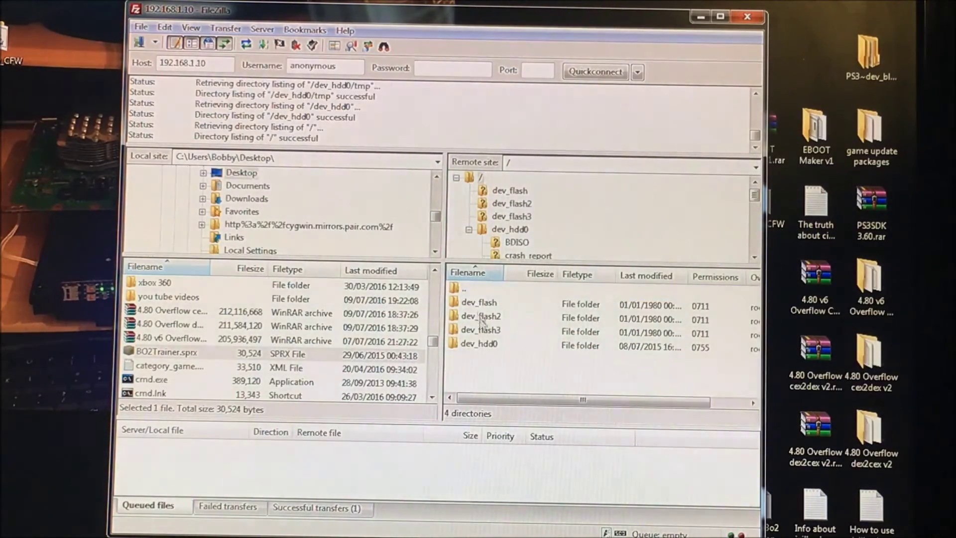
pyautogui.click(485, 343)
pyautogui.doubleClick(484, 344)
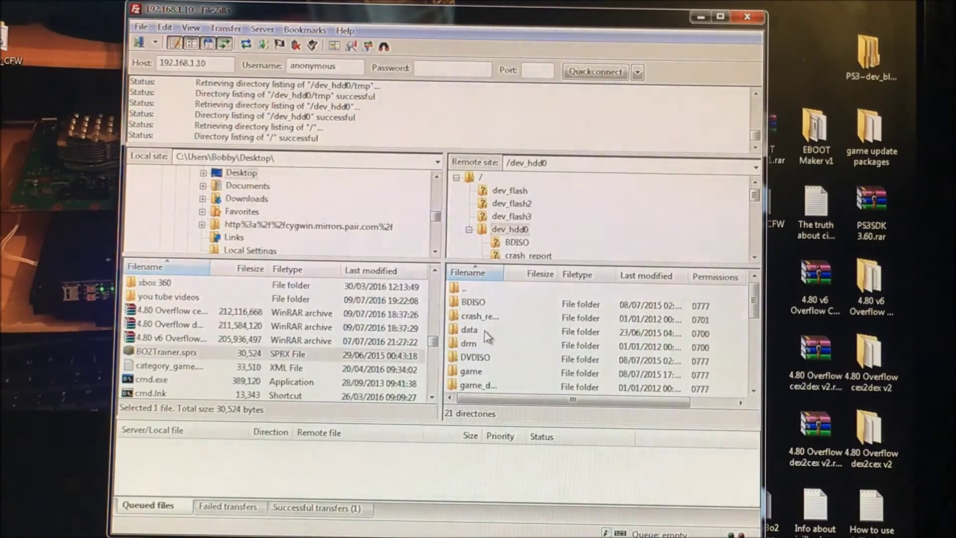
pyautogui.doubleClick(482, 332)
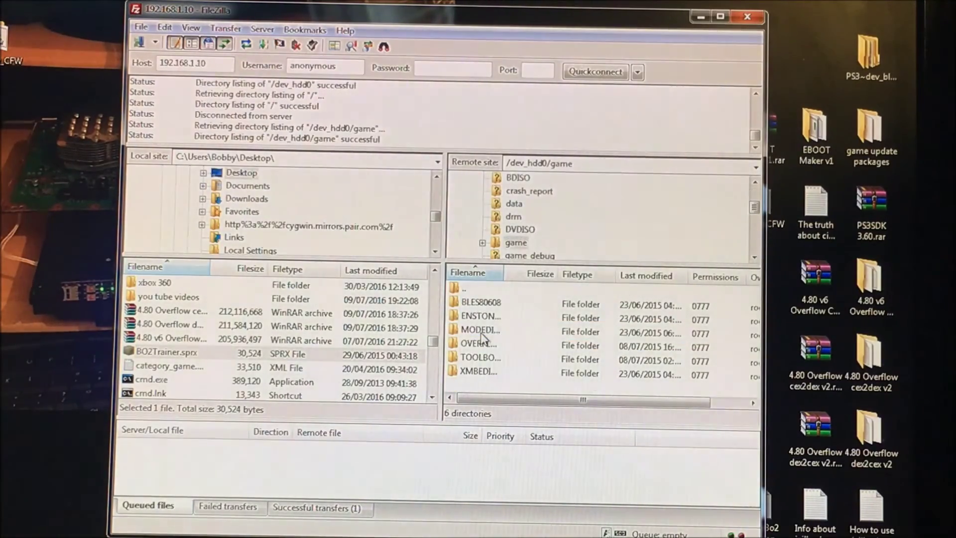
# - Open BLES80608 and its USRDIR folder, and select EBOOT.BIN
pyautogui.click(482, 302)
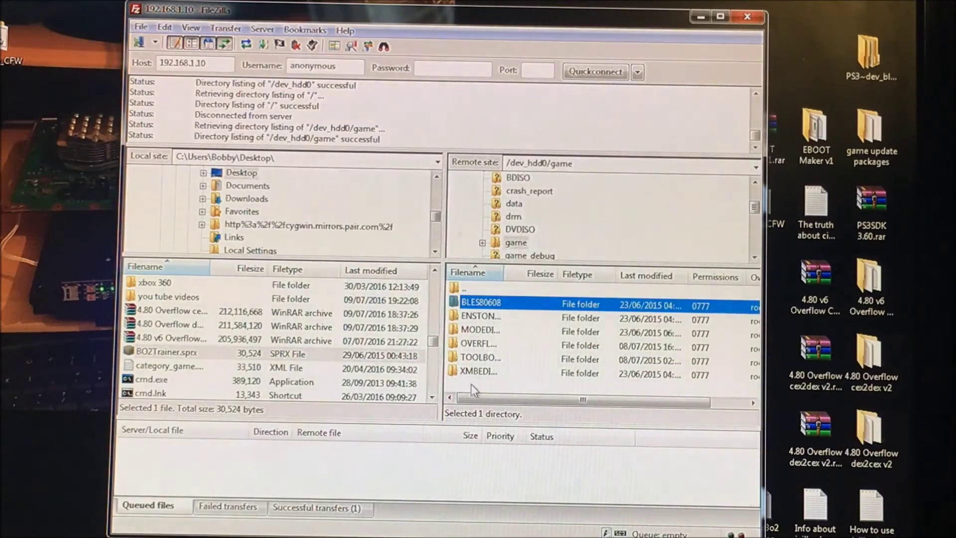
pyautogui.doubleClick(478, 302)
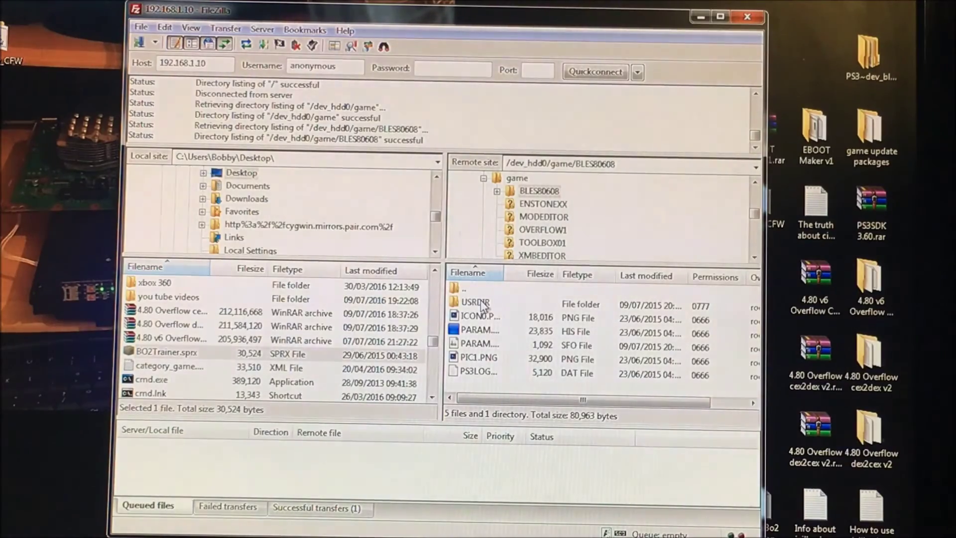
pyautogui.doubleClick(477, 302)
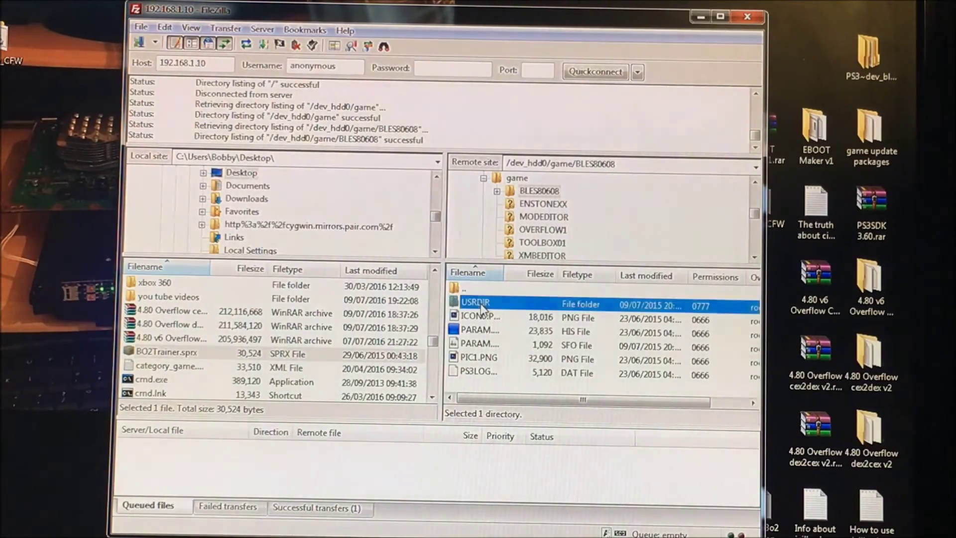
pyautogui.scroll(-4, 505, 359)
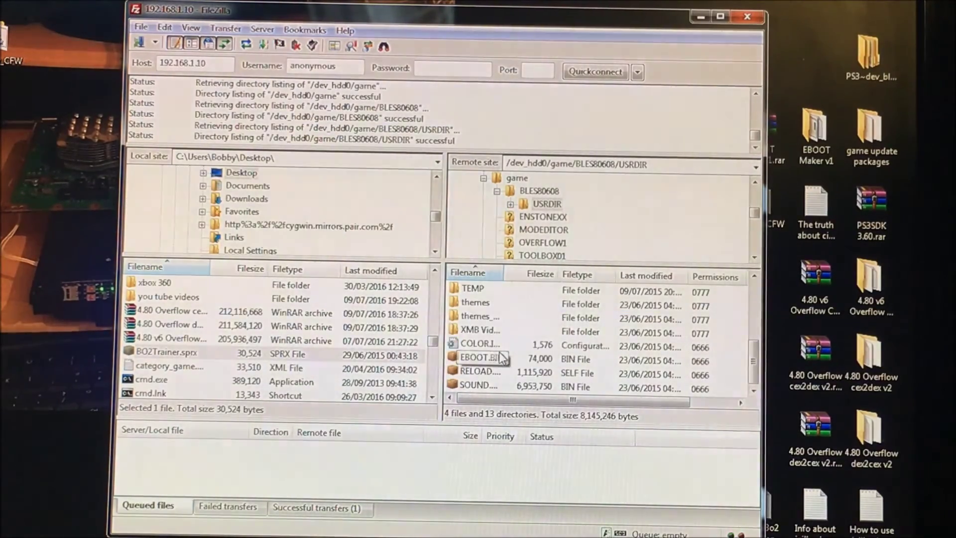
pyautogui.click(484, 361)
pyautogui.click(481, 361)
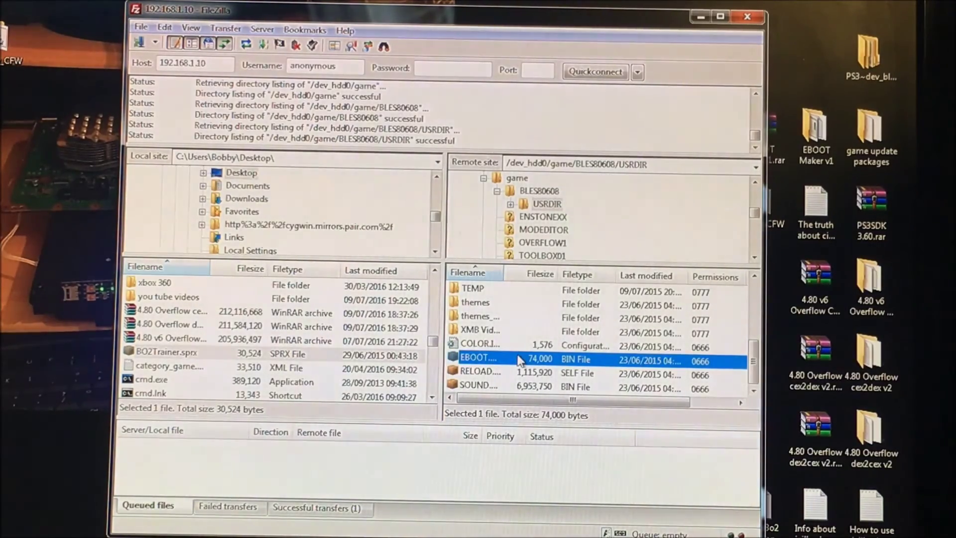
pyautogui.scroll(3, 519, 361)
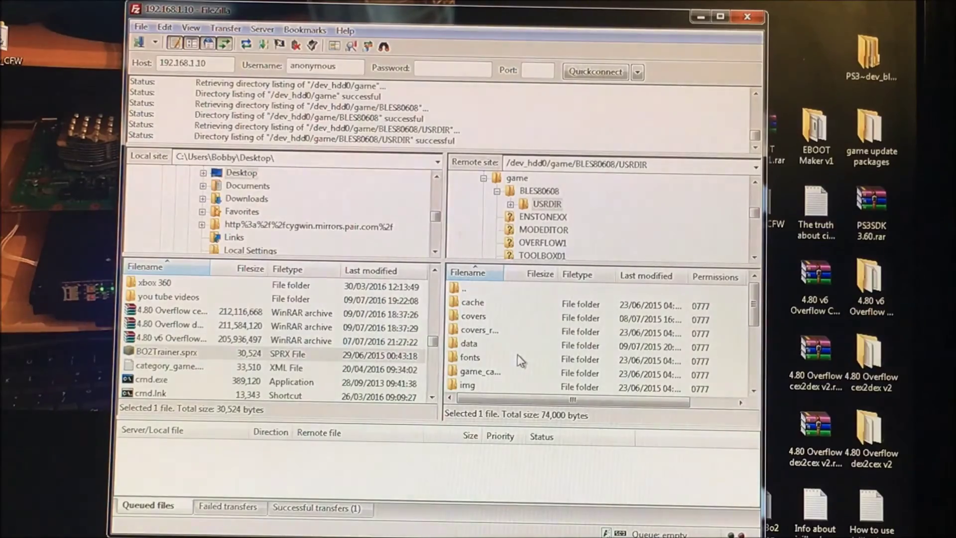
pyautogui.scroll(-2, 523, 359)
pyautogui.scroll(-1, 523, 360)
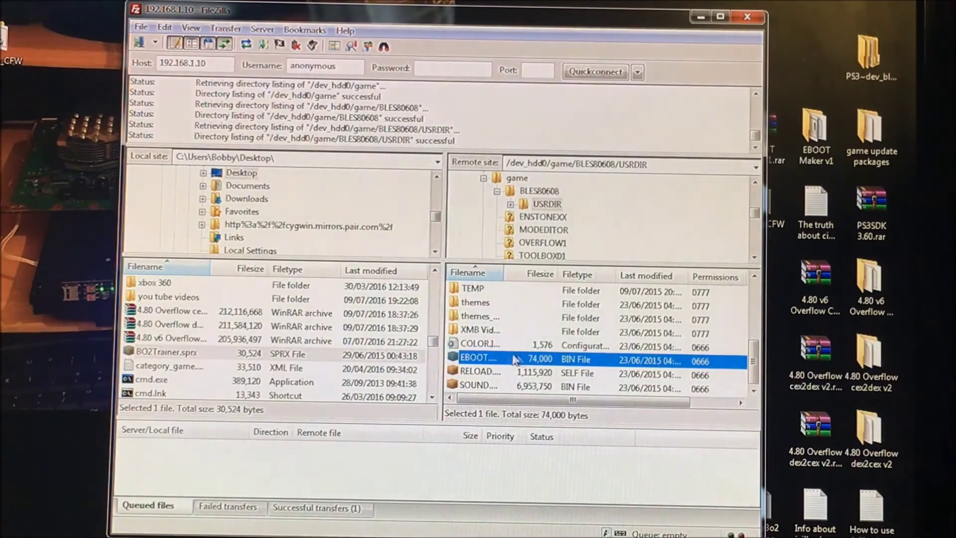
pyautogui.scroll(5, 522, 340)
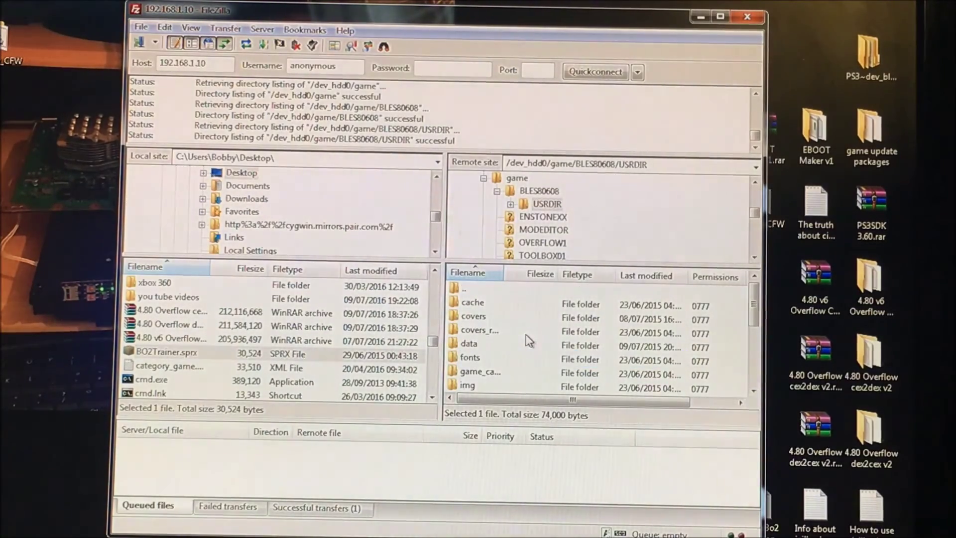
# - Go back up through the parent folders to the console's root listing
pyautogui.click(468, 290)
pyautogui.doubleClick(470, 289)
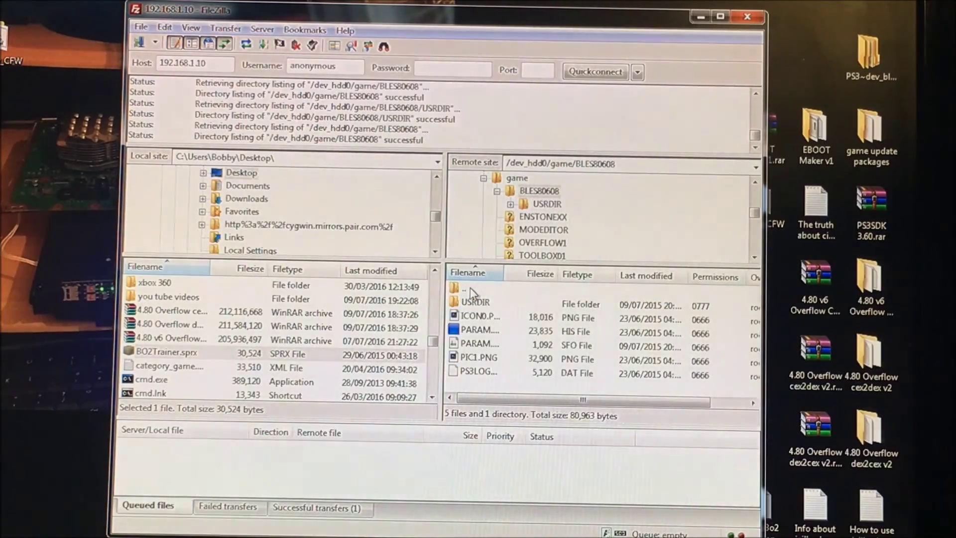
pyautogui.doubleClick(470, 289)
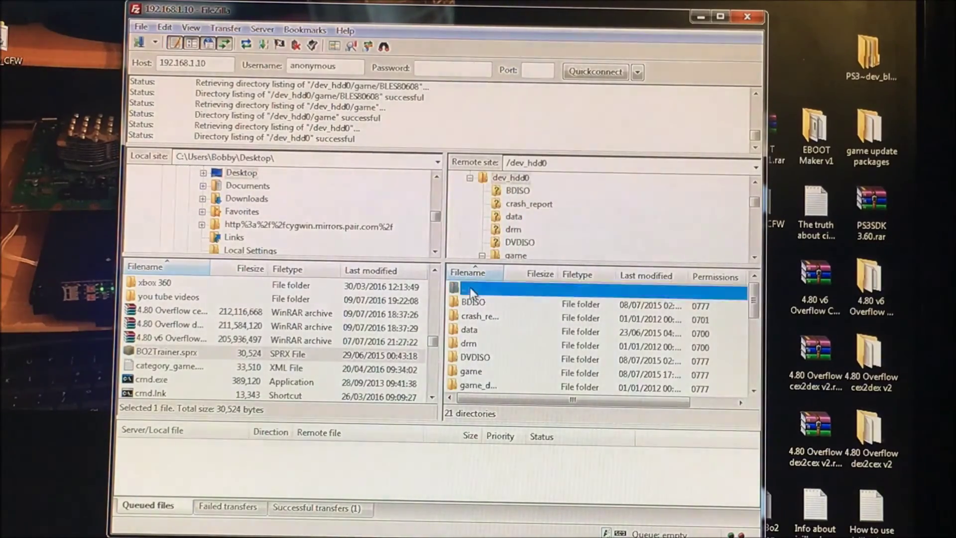
pyautogui.doubleClick(469, 287)
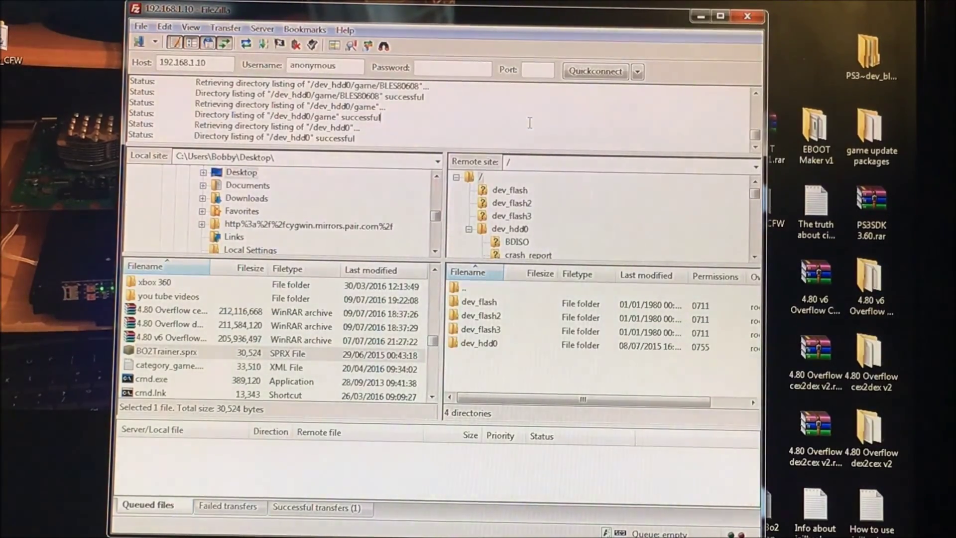
# - Click in the FileZilla window while the console's four root directories stay listed
pyautogui.click(530, 123)
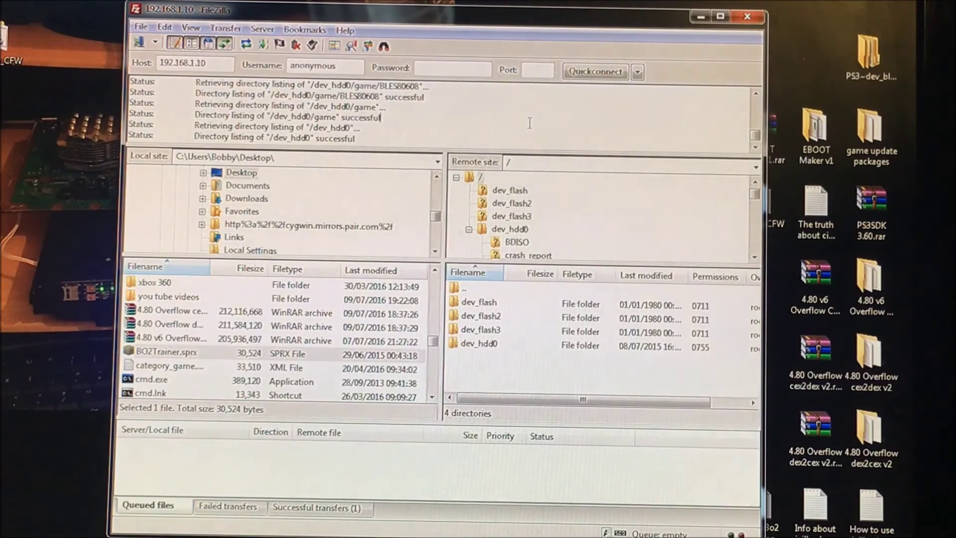